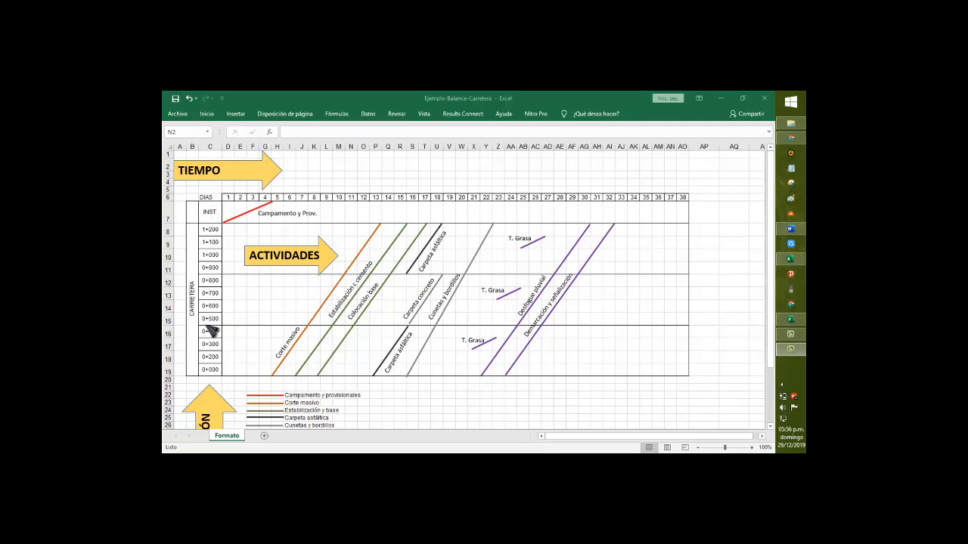
- Examine the example road line-of-balance chart, covering its time axis, station locations, activity lines and colour legend
{"action": "scroll", "coordinate": [257, 302], "scroll_direction": "down", "scroll_amount": 2}
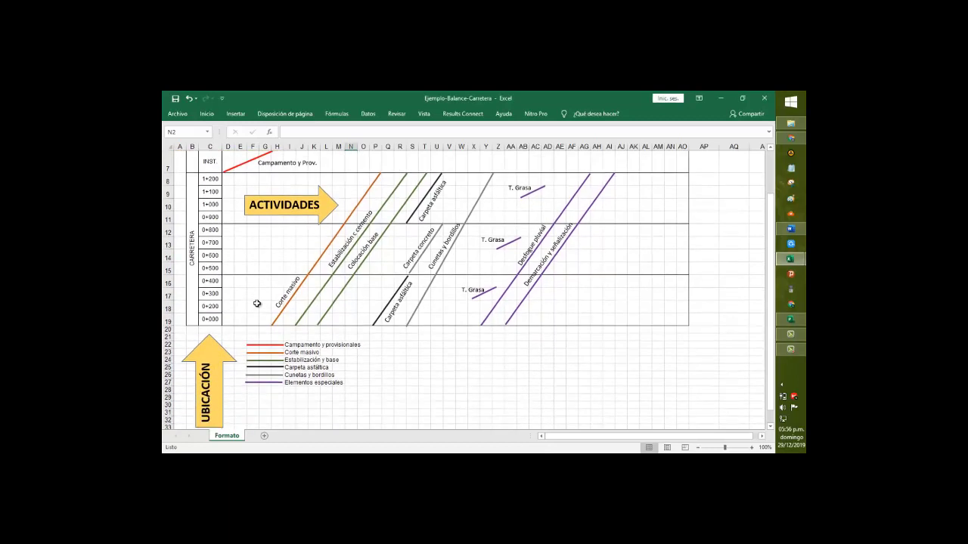
{"action": "scroll", "coordinate": [221, 397], "scroll_direction": "down", "scroll_amount": 1}
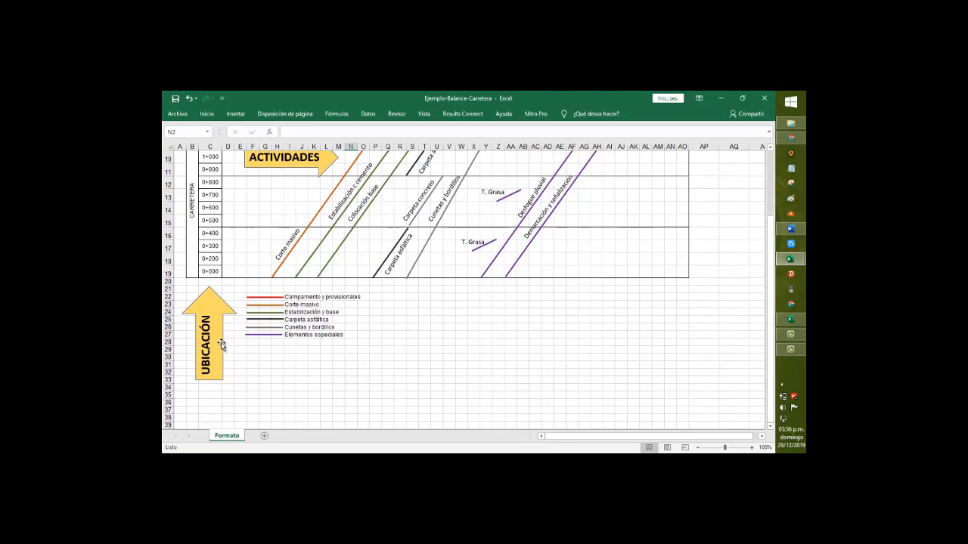
{"action": "scroll", "coordinate": [222, 344], "scroll_direction": "up", "scroll_amount": 2}
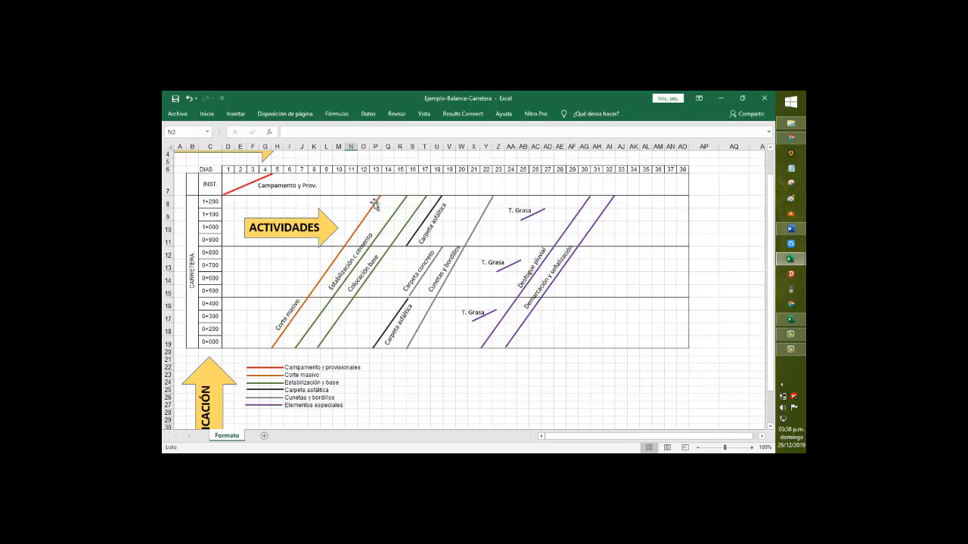
{"action": "left_click", "coordinate": [274, 279]}
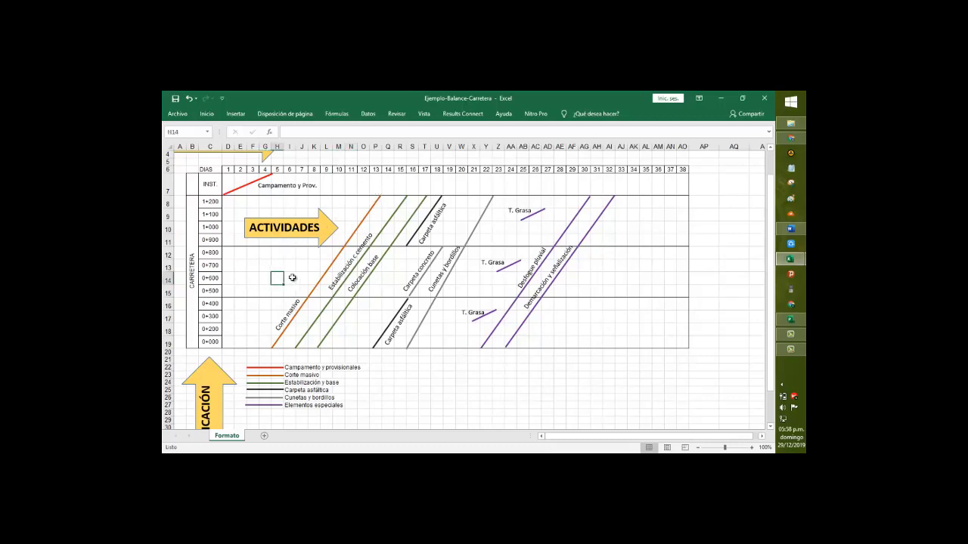
{"action": "key", "text": "Right"}
{"action": "key", "text": "Right"}
{"action": "key", "text": "Right"}
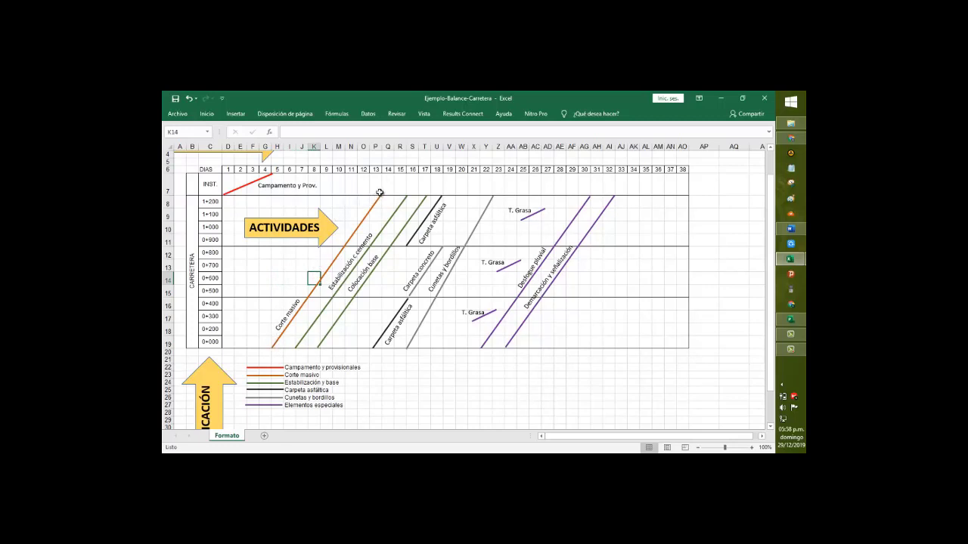
{"action": "left_click", "coordinate": [289, 266]}
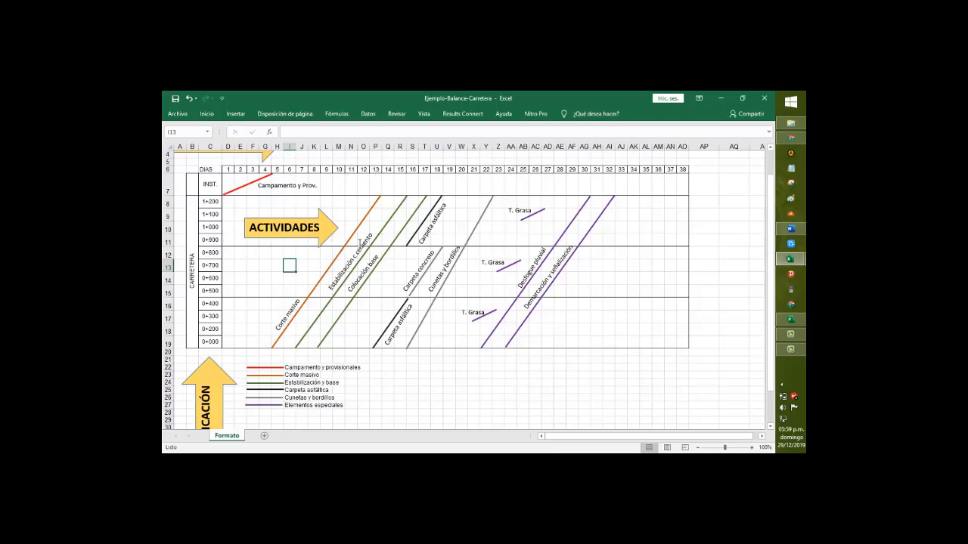
{"action": "scroll", "coordinate": [389, 246], "scroll_direction": "up", "scroll_amount": 1}
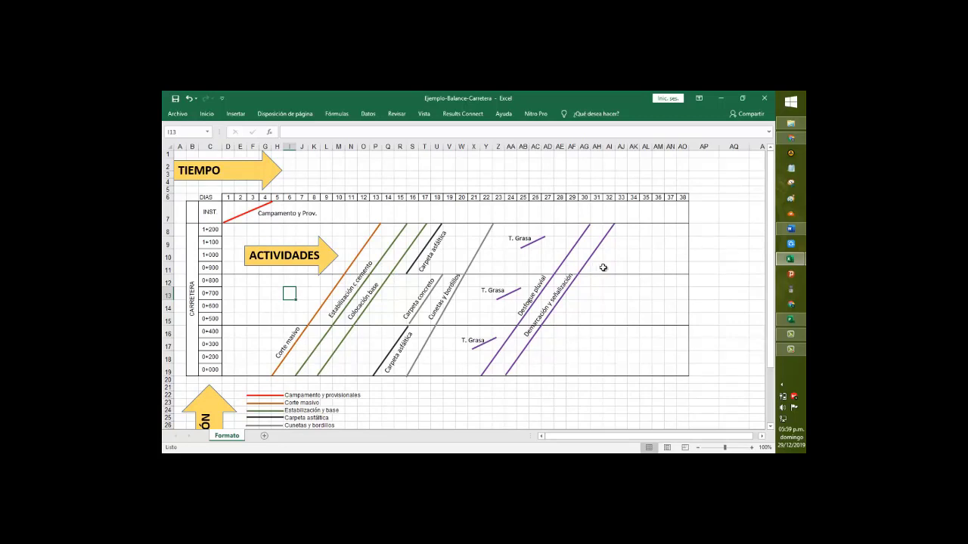
- Switch to the project execution schedule in Microsoft Project, widen the Gantt chart area and review the task bars across the months
{"action": "left_click", "coordinate": [790, 319]}
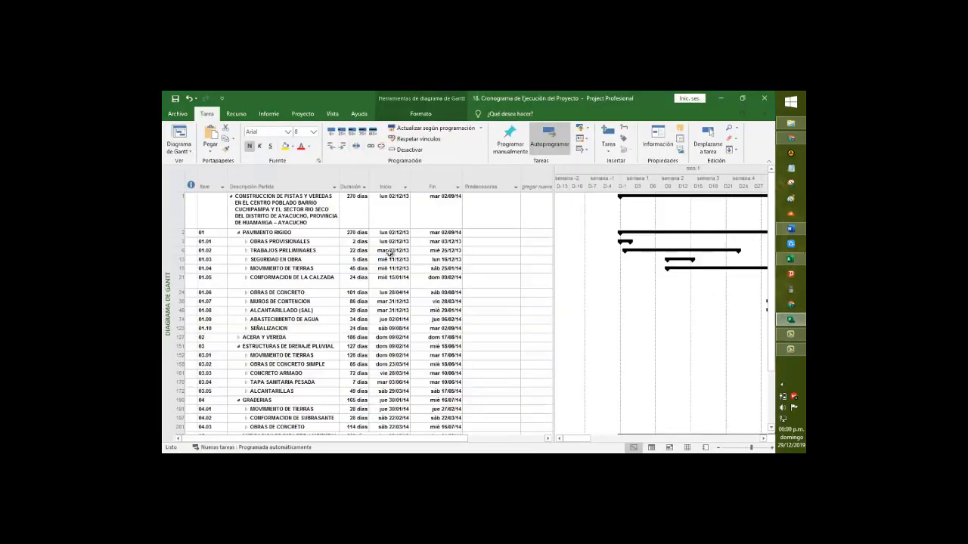
{"action": "left_click_drag", "start_coordinate": [556, 306], "coordinate": [415, 306]}
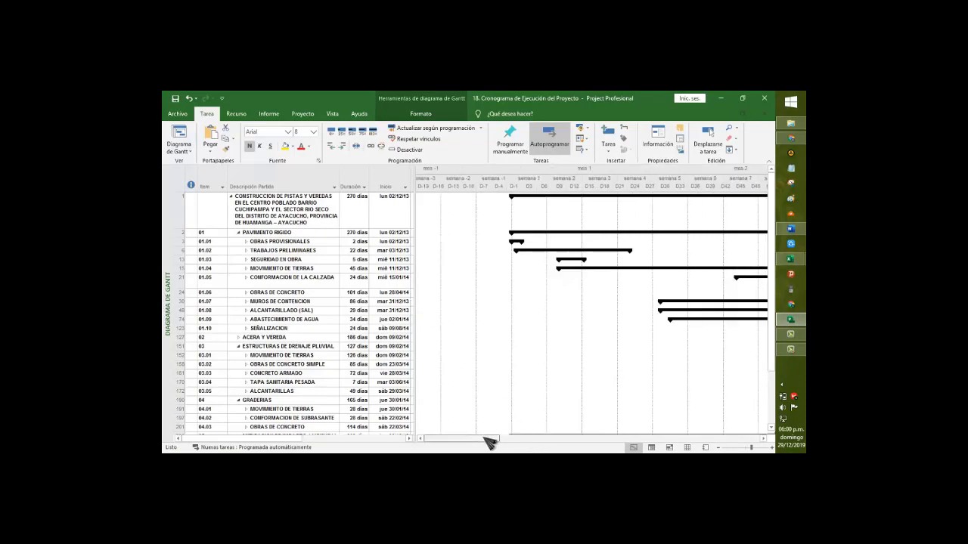
{"action": "left_click_drag", "start_coordinate": [492, 440], "coordinate": [579, 411]}
{"action": "scroll", "coordinate": [557, 346], "scroll_direction": "down", "scroll_amount": 6}
{"action": "scroll", "coordinate": [557, 346], "scroll_direction": "up", "scroll_amount": 15}
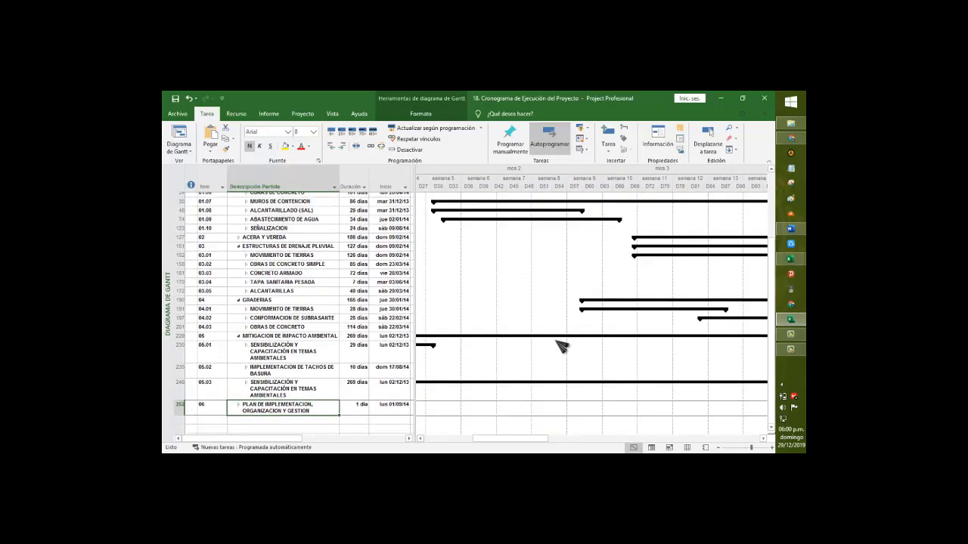
{"action": "mouse_move", "coordinate": [533, 441]}
{"action": "left_mouse_down"}
{"action": "mouse_move", "coordinate": [482, 441]}
{"action": "mouse_move", "coordinate": [706, 437]}
{"action": "mouse_move", "coordinate": [642, 443]}
{"action": "mouse_move", "coordinate": [508, 420]}
{"action": "mouse_move", "coordinate": [492, 363]}
{"action": "mouse_move", "coordinate": [480, 431]}
{"action": "mouse_move", "coordinate": [519, 432]}
{"action": "mouse_move", "coordinate": [452, 437]}
{"action": "left_mouse_up"}
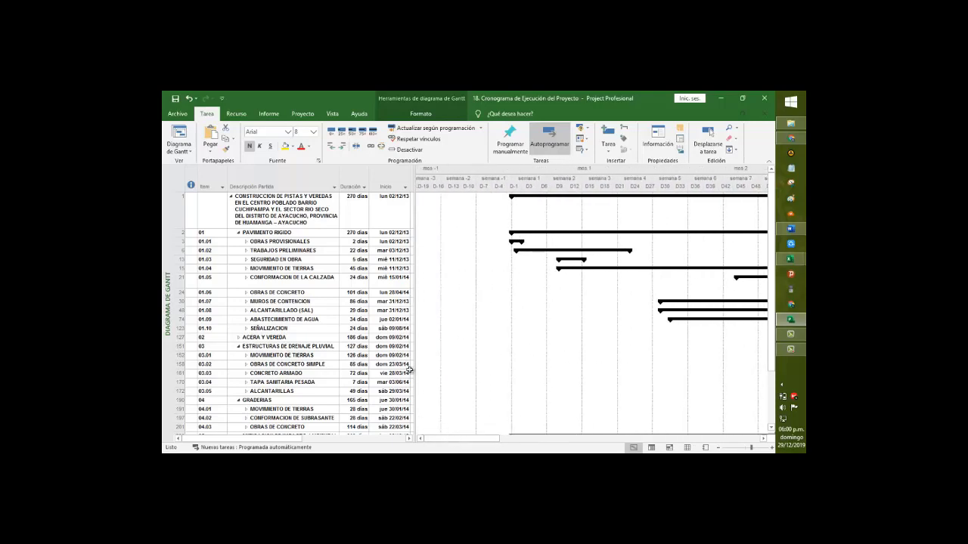
- Examine the schedule's task breakdown from PAVIMENTO RIGIDO down to PLAN DE IMPLEMENTACION, ORGANIZACION Y GESTION
{"action": "left_click", "coordinate": [313, 232]}
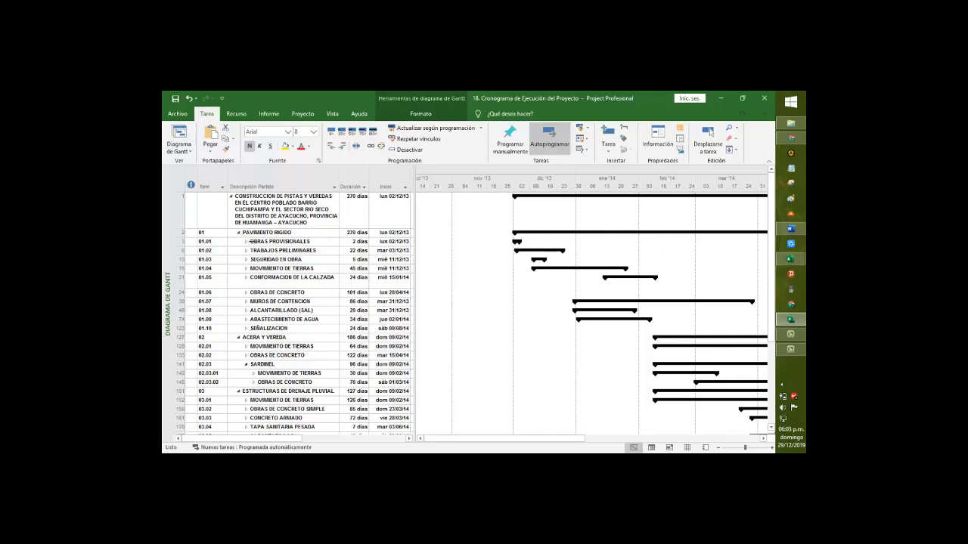
{"action": "left_click", "coordinate": [280, 233]}
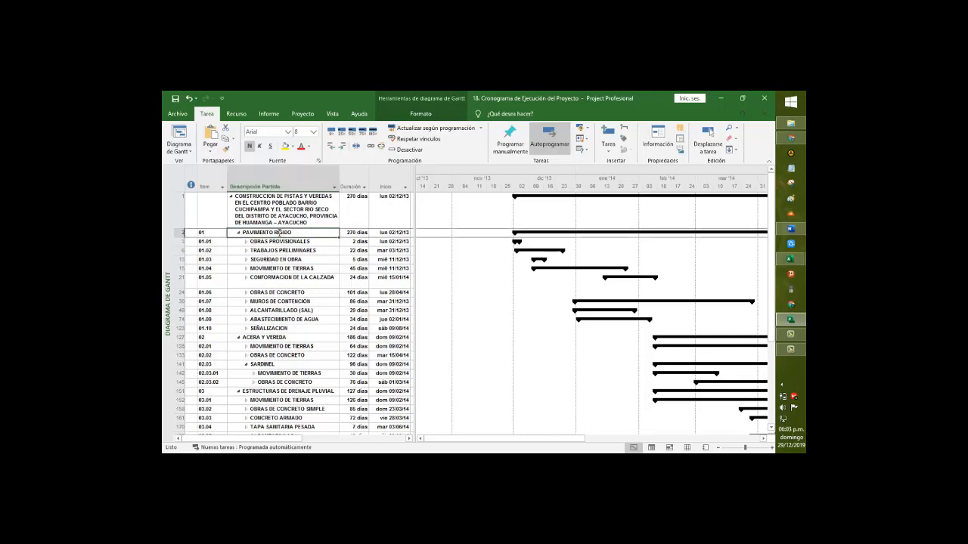
{"action": "scroll", "coordinate": [280, 263], "scroll_direction": "down", "scroll_amount": 2}
{"action": "scroll", "coordinate": [279, 265], "scroll_direction": "up", "scroll_amount": 2}
{"action": "scroll", "coordinate": [279, 264], "scroll_direction": "down", "scroll_amount": 3}
{"action": "scroll", "coordinate": [282, 266], "scroll_direction": "up", "scroll_amount": 3}
{"action": "scroll", "coordinate": [284, 268], "scroll_direction": "down", "scroll_amount": 3}
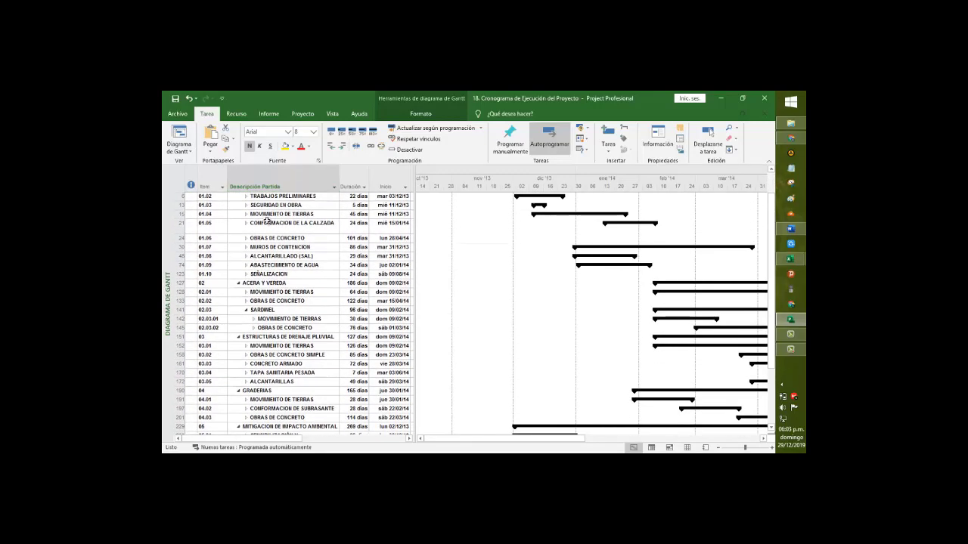
{"action": "scroll", "coordinate": [281, 266], "scroll_direction": "up", "scroll_amount": 3}
{"action": "scroll", "coordinate": [259, 334], "scroll_direction": "down", "scroll_amount": 1}
{"action": "scroll", "coordinate": [258, 334], "scroll_direction": "down", "scroll_amount": 2}
{"action": "scroll", "coordinate": [271, 391], "scroll_direction": "down", "scroll_amount": 3}
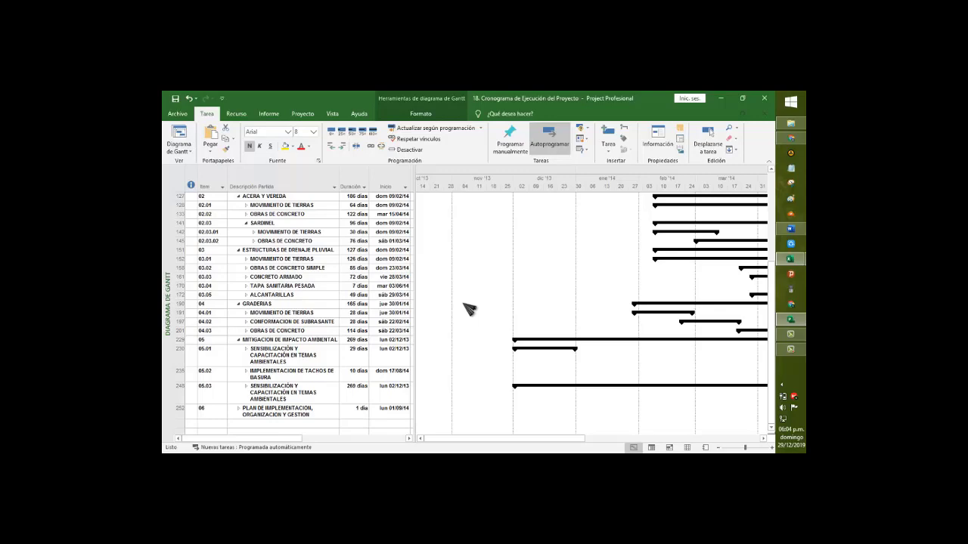
- Switch to the linea de Balance-Carretera workbook in Excel and examine the seguridad y salud line on the LDB DIAS sheet
{"action": "mouse_move", "coordinate": [794, 260]}
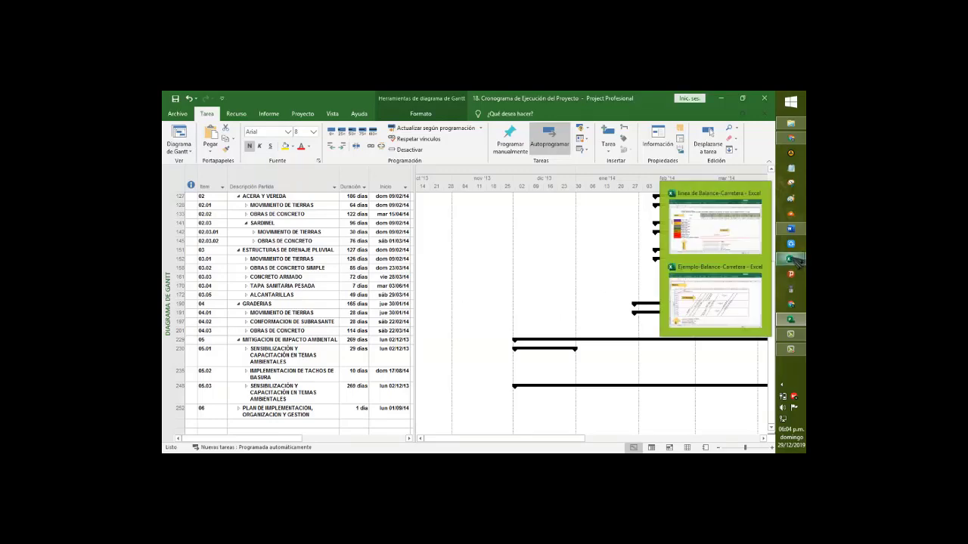
{"action": "left_click", "coordinate": [715, 223]}
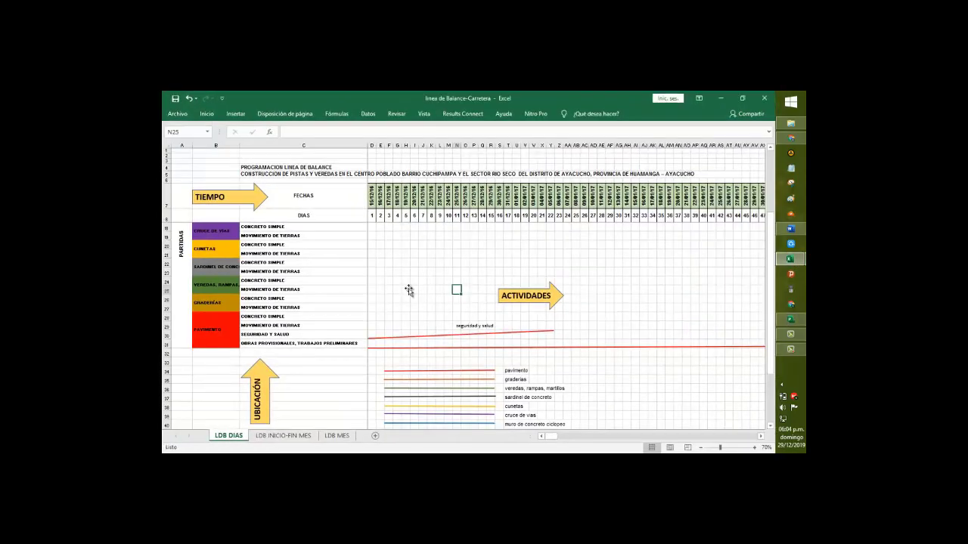
{"action": "left_click", "coordinate": [406, 291]}
{"action": "key", "text": "Down"}
{"action": "key", "text": "Down"}
{"action": "key", "text": "Right"}
{"action": "key", "text": "Right"}
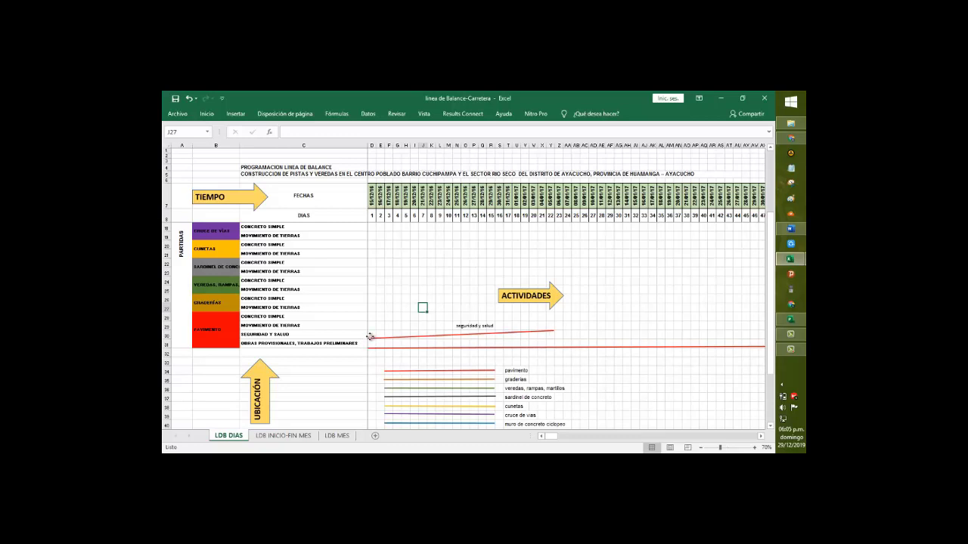
{"action": "left_click", "coordinate": [371, 337]}
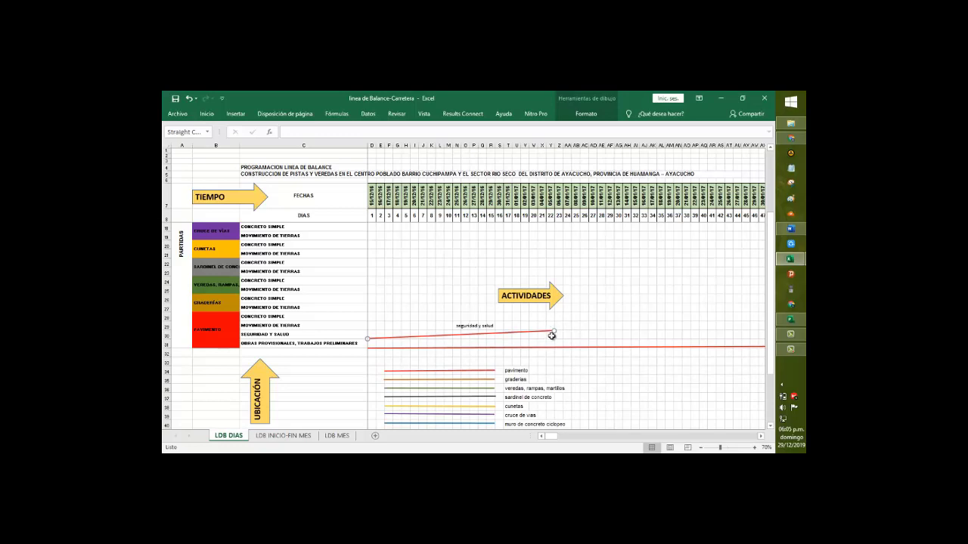
{"action": "left_click", "coordinate": [622, 329]}
- Examine the activity lines further along the daily timeline, highlighting column FH to check which activities start on that date
{"action": "mouse_move", "coordinate": [564, 439]}
{"action": "left_mouse_down"}
{"action": "mouse_move", "coordinate": [629, 442]}
{"action": "mouse_move", "coordinate": [641, 430]}
{"action": "mouse_move", "coordinate": [676, 428]}
{"action": "mouse_move", "coordinate": [651, 442]}
{"action": "mouse_move", "coordinate": [706, 441]}
{"action": "mouse_move", "coordinate": [632, 442]}
{"action": "mouse_move", "coordinate": [643, 437]}
{"action": "left_mouse_up"}
{"action": "scroll", "coordinate": [573, 346], "scroll_direction": "up", "scroll_amount": 3}
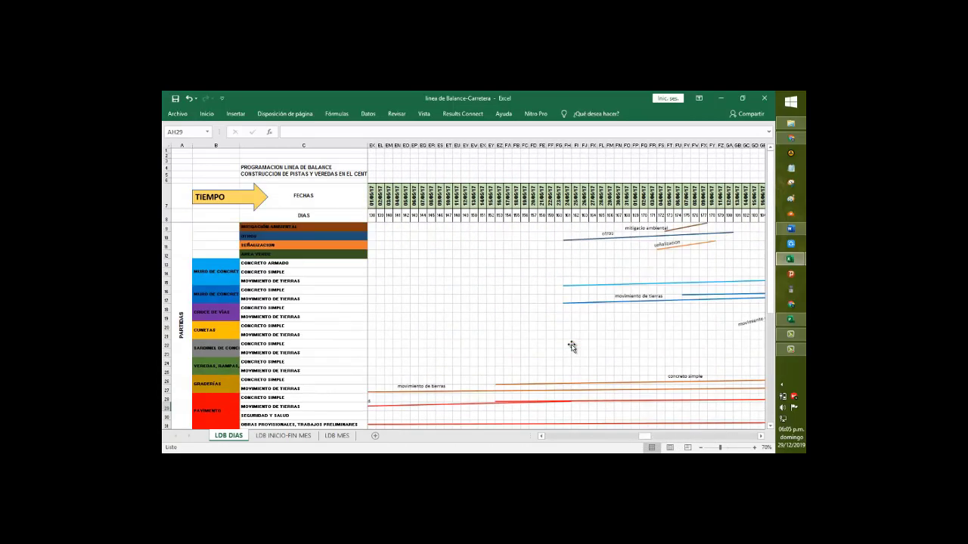
{"action": "scroll", "coordinate": [631, 427], "scroll_direction": "right", "scroll_amount": 7}
{"action": "left_click", "coordinate": [405, 341]}
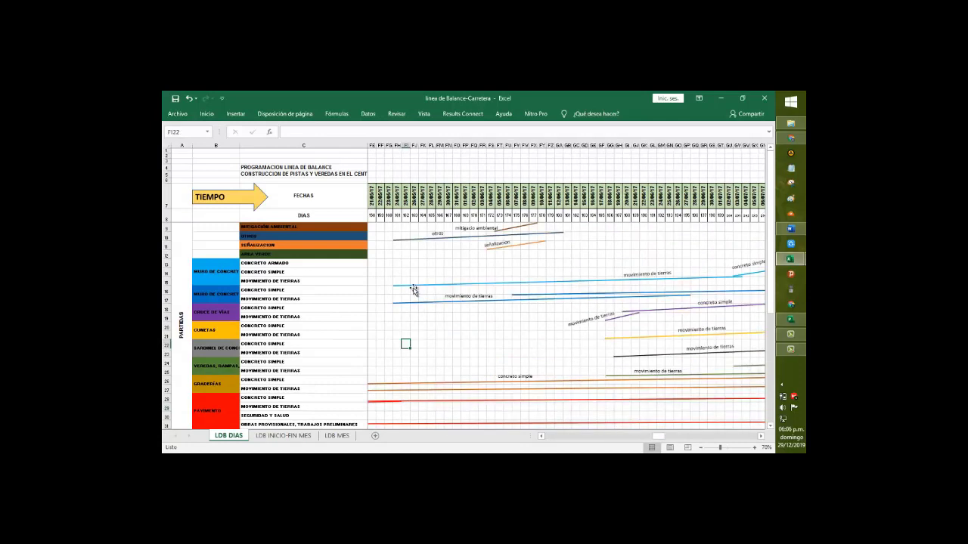
{"action": "left_click", "coordinate": [397, 144]}
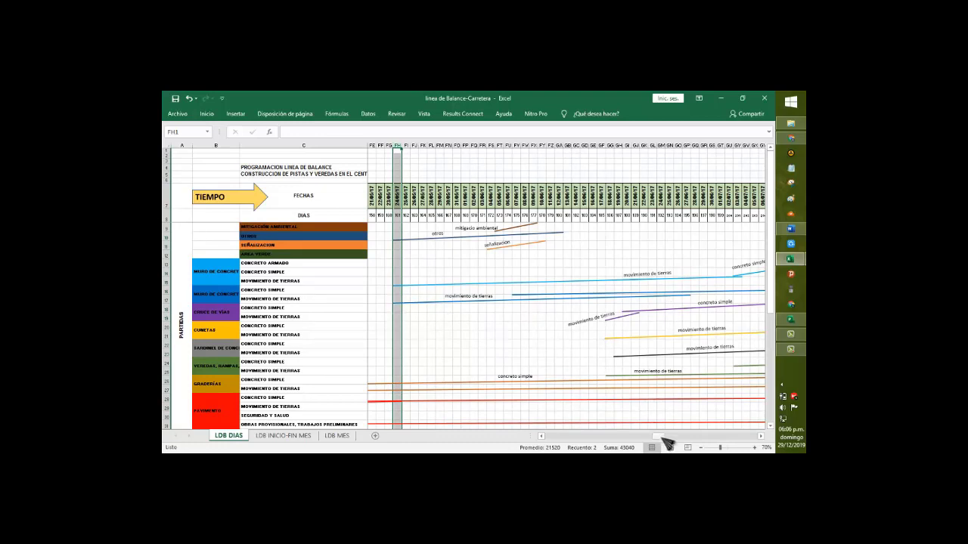
{"action": "left_click_drag", "start_coordinate": [659, 437], "coordinate": [665, 443]}
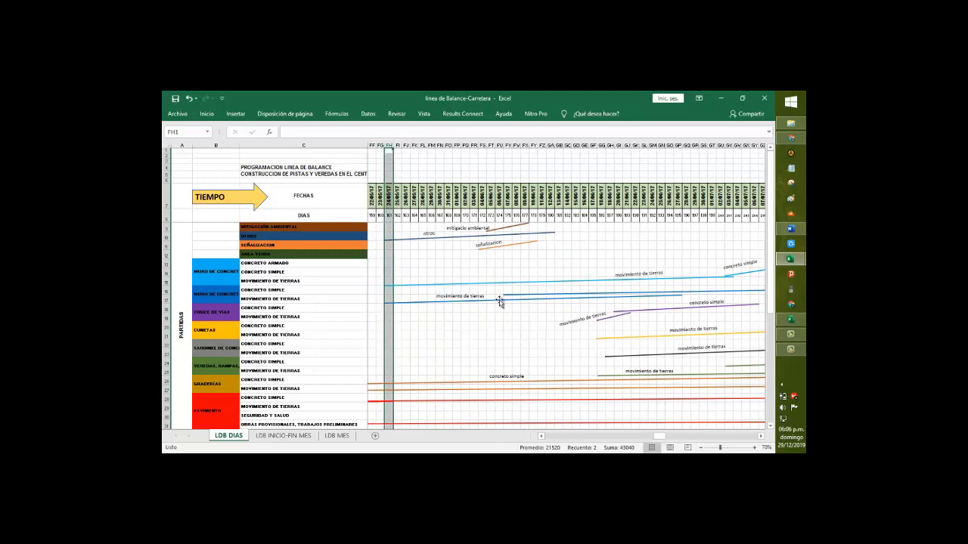